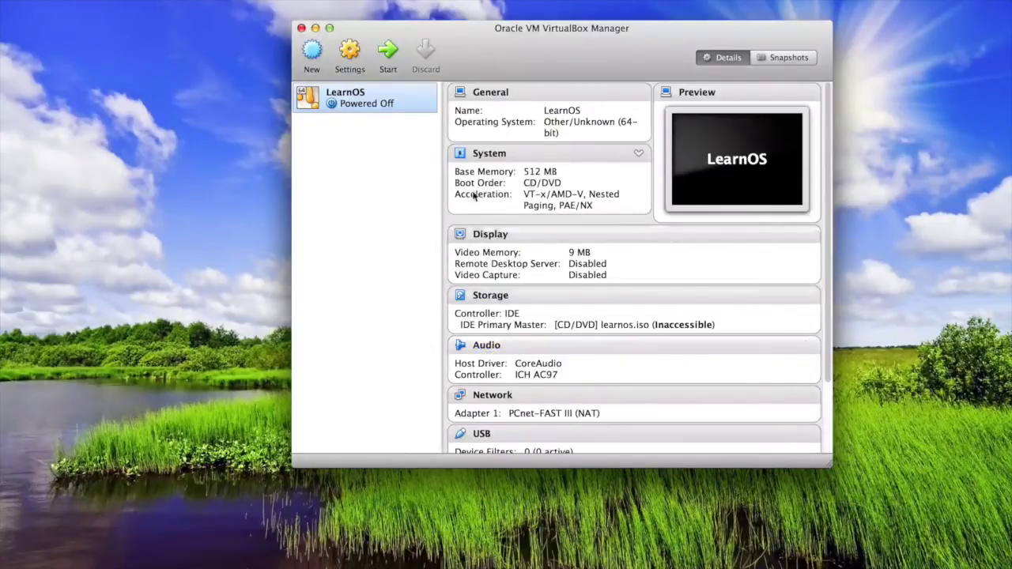
Set the LearnOS virtual machine to 8 processors in its system settings and save the change.
left_click(483, 158)
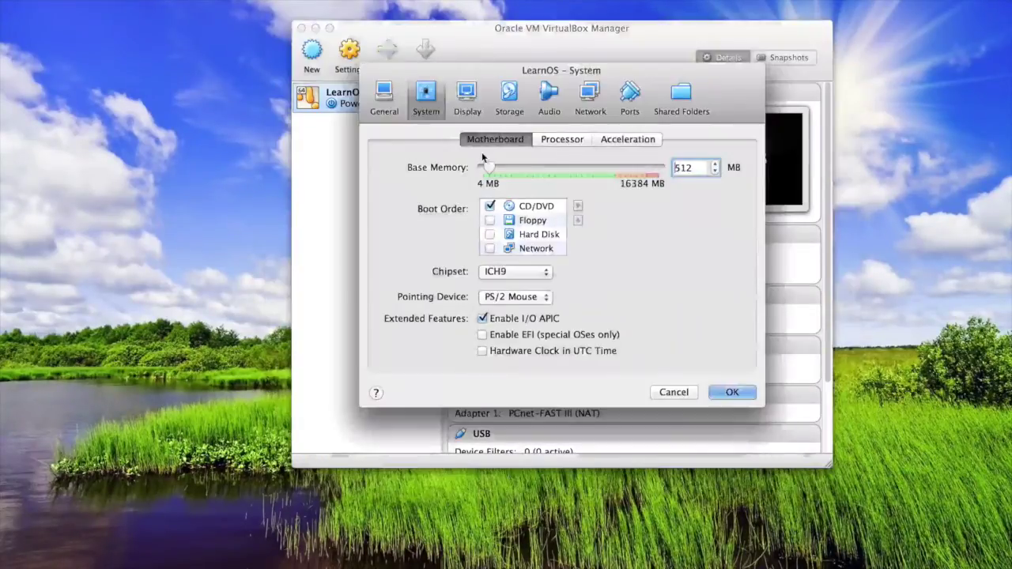
left_click(550, 140)
left_click(570, 165)
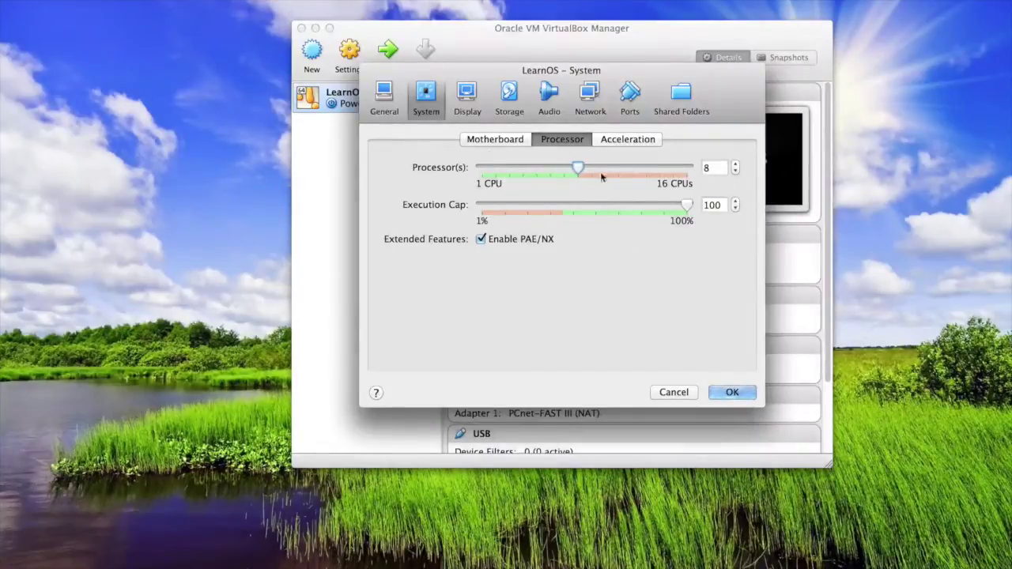
left_click(491, 140)
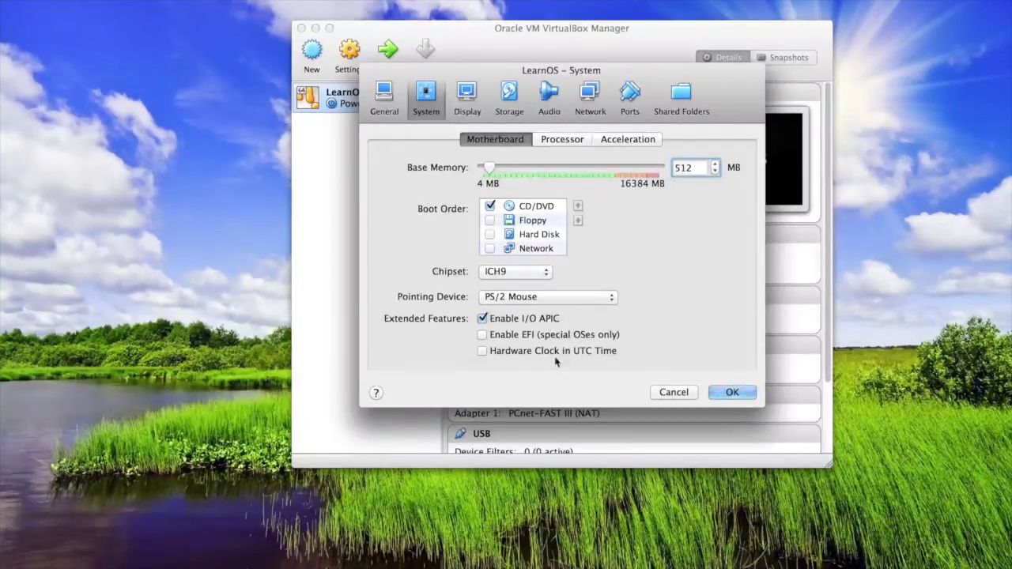
left_click(721, 391)
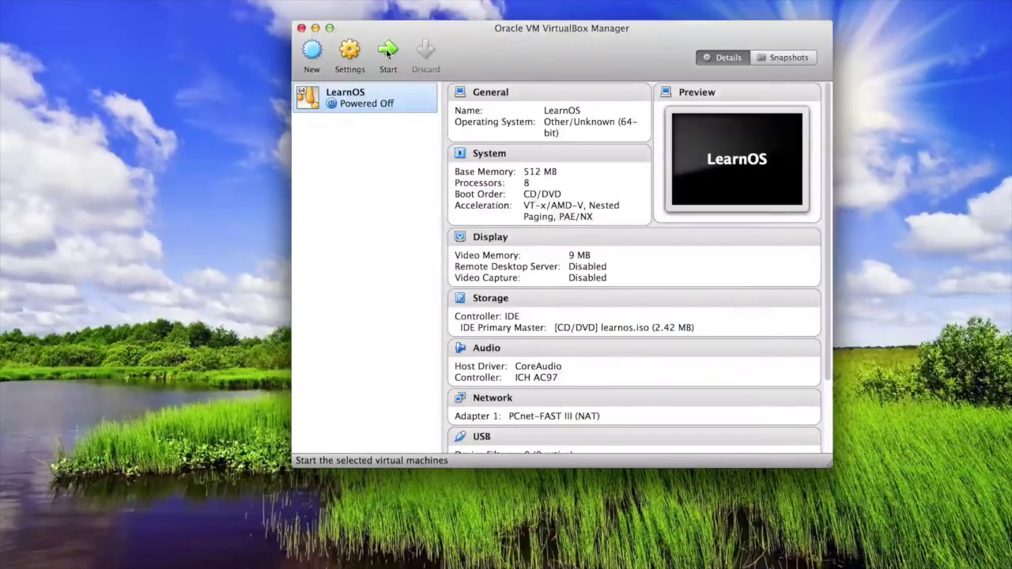
Start the LearnOS virtual machine and boot the learnos GRUB entry to a fresh terminal prompt.
left_click(388, 52)
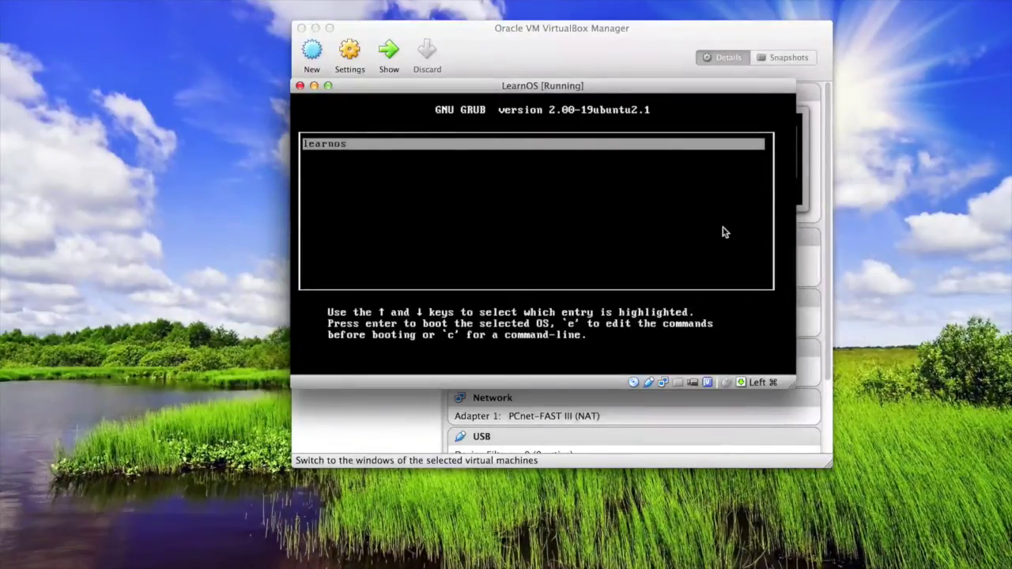
key("Return")
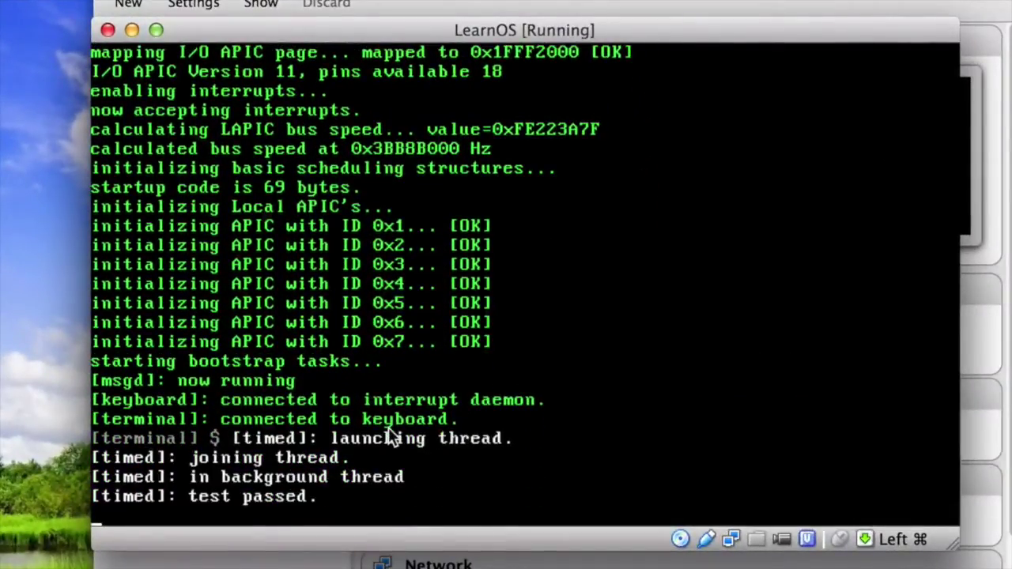
key("Return")
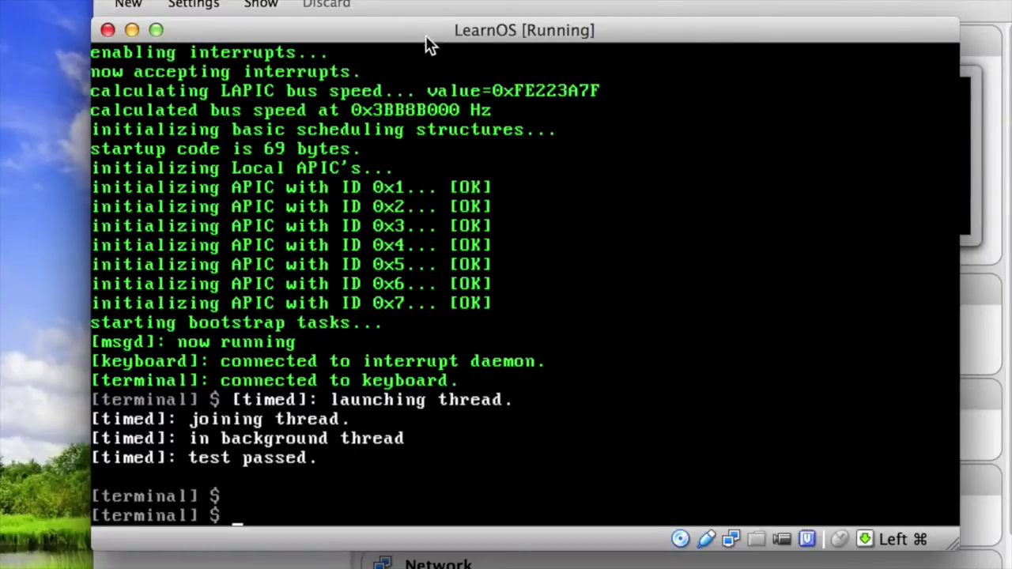
left_click_drag(423, 32, 478, 22)
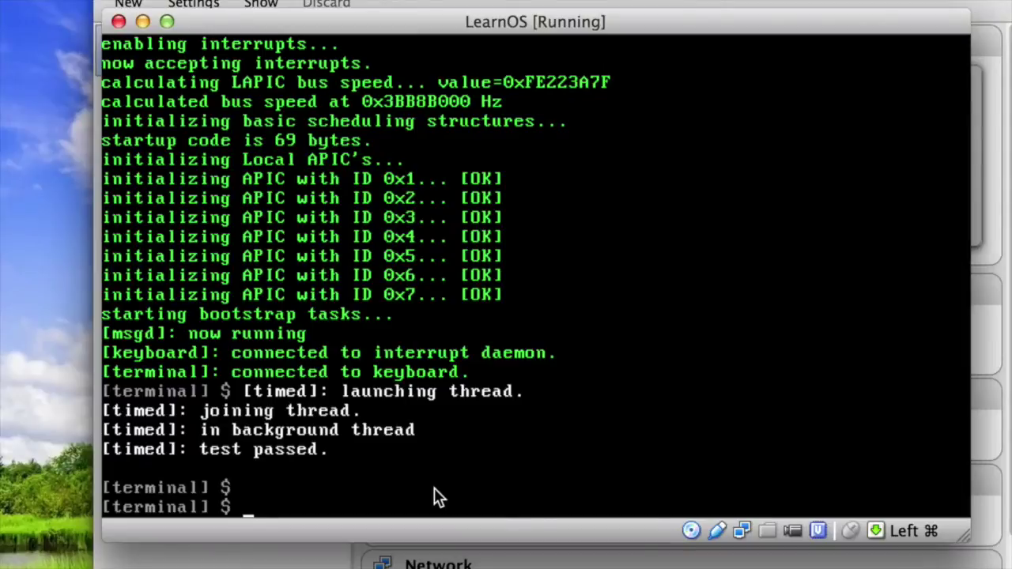
Run sleep 100000 in the LearnOS terminal.
type("sleep 1")
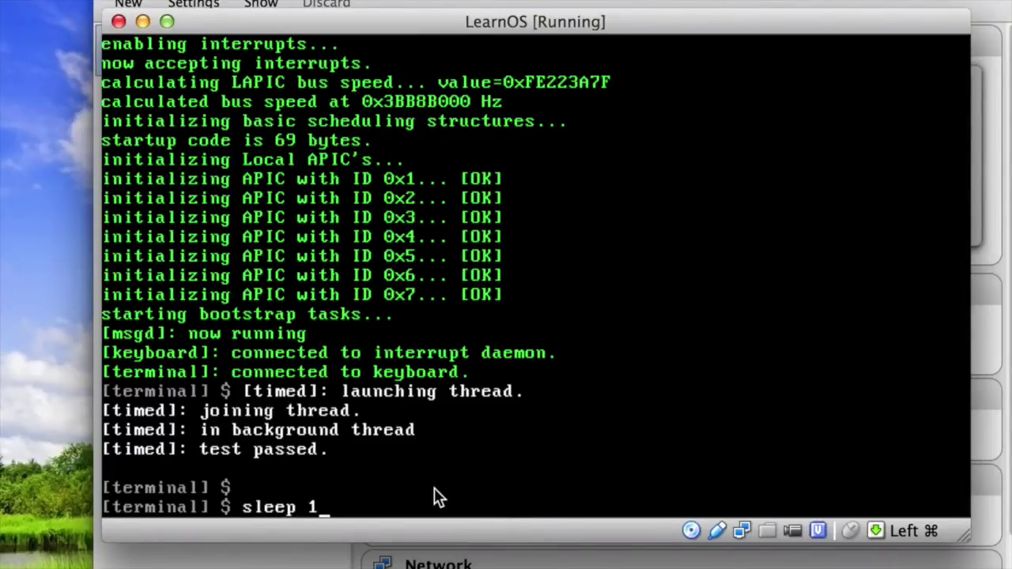
type("00000")
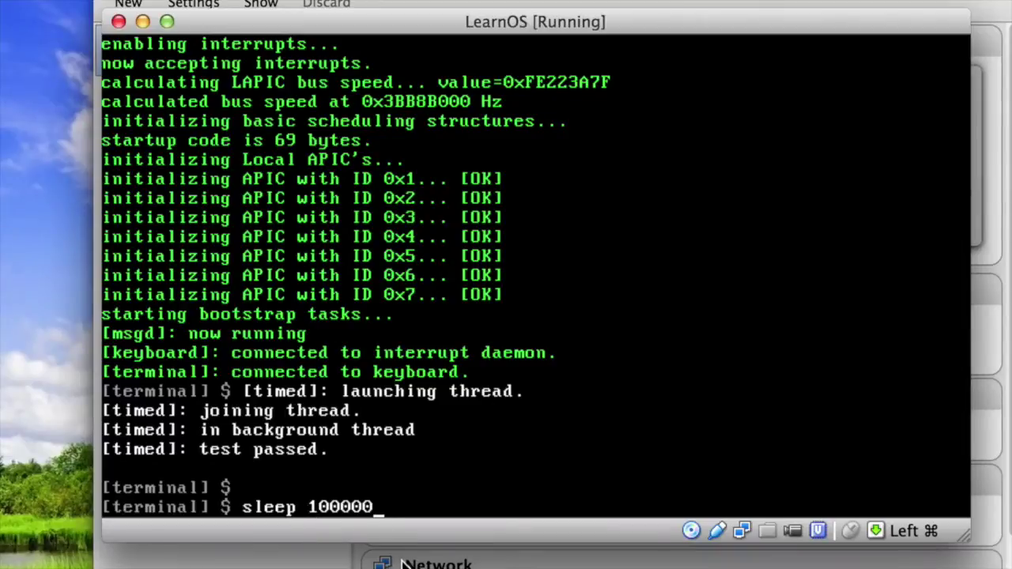
key("Return")
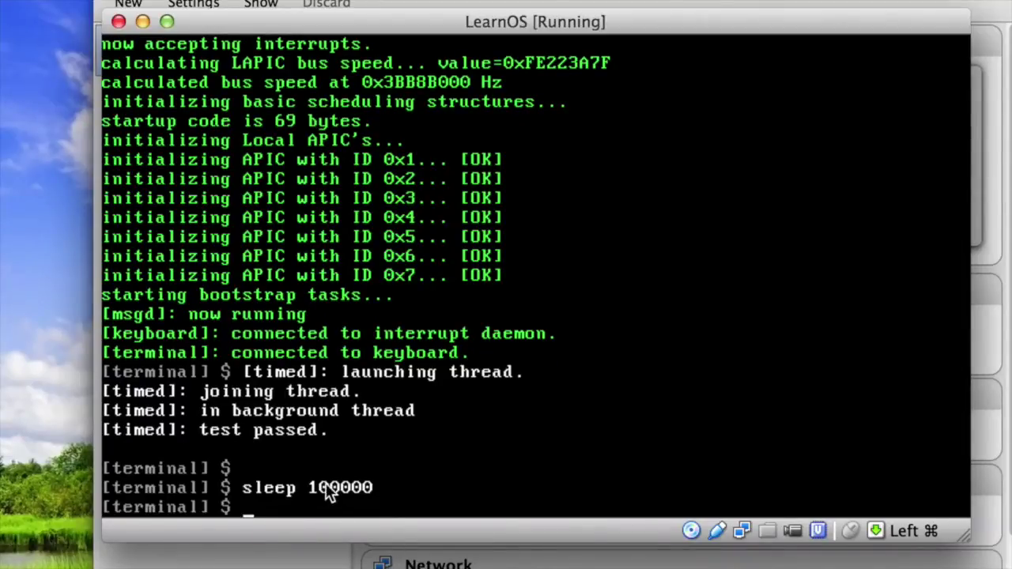
Run sleep 1000000 in the terminal and interrupt it while it is still running.
type("sleep 1000000")
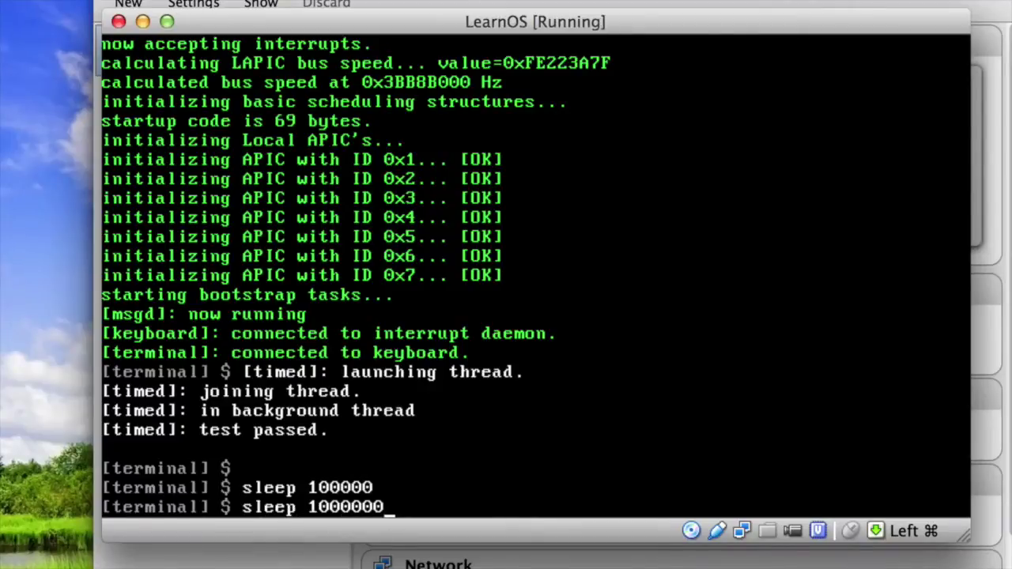
key("Return")
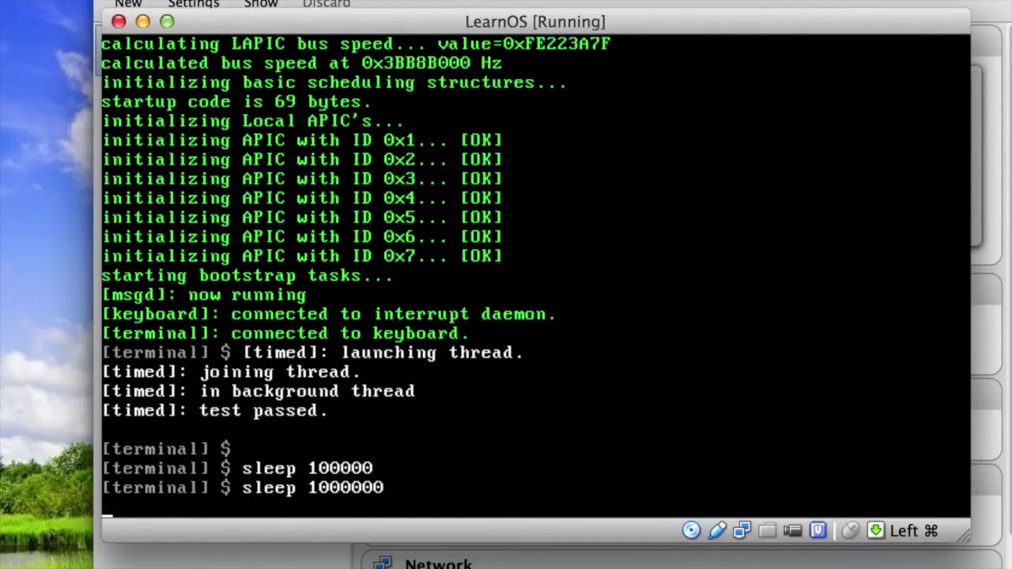
key("ctrl+c")
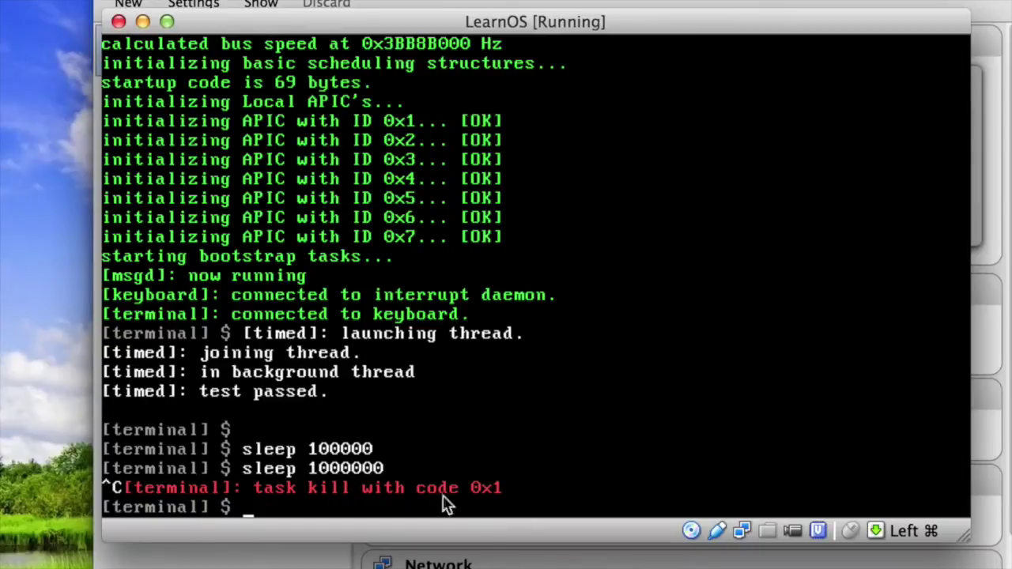
Print hey with the echo command, and check the memory usage twice with memusage.
type("echo hey")
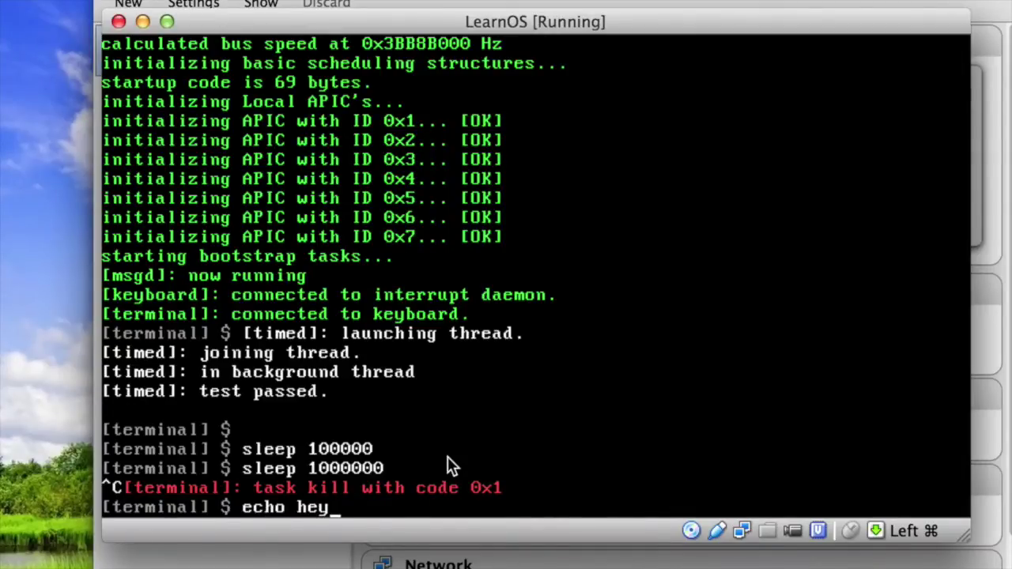
key("Return")
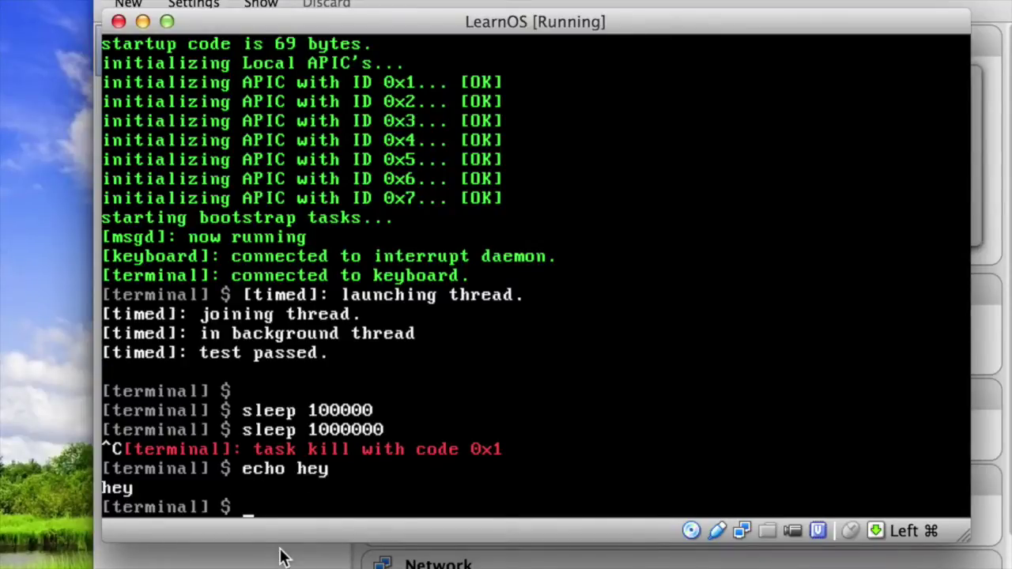
type("memusage")
key("Return")
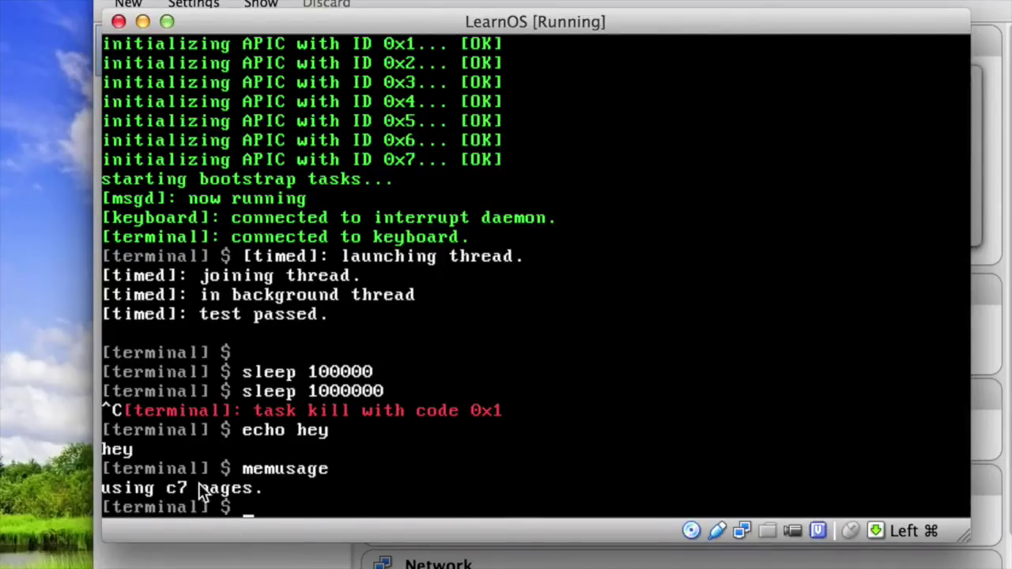
type("memusage")
key("Return")
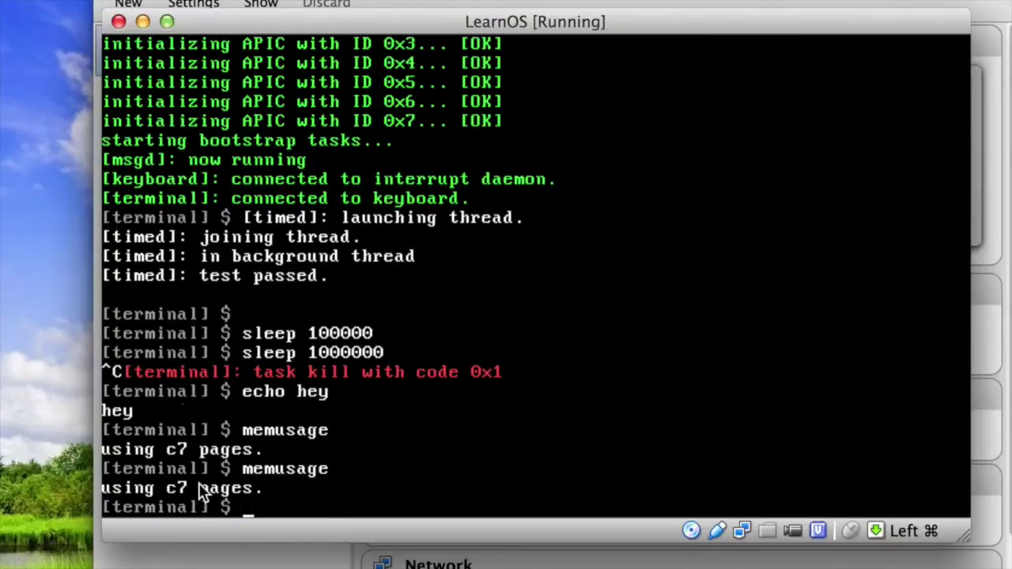
Run the count command and check the memory usage with memusage.
type("count")
key("Return")
type("memusage")
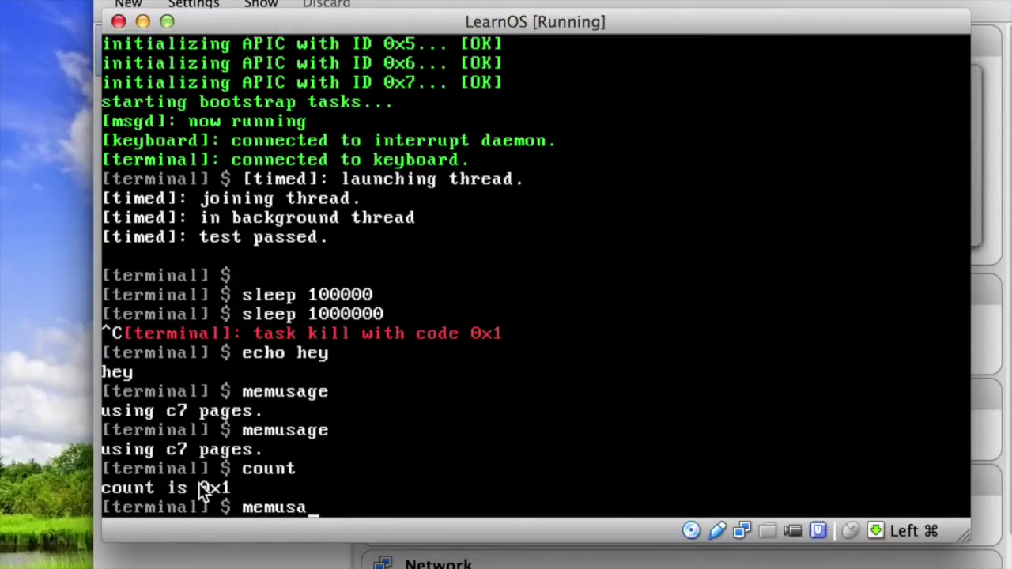
key("Return")
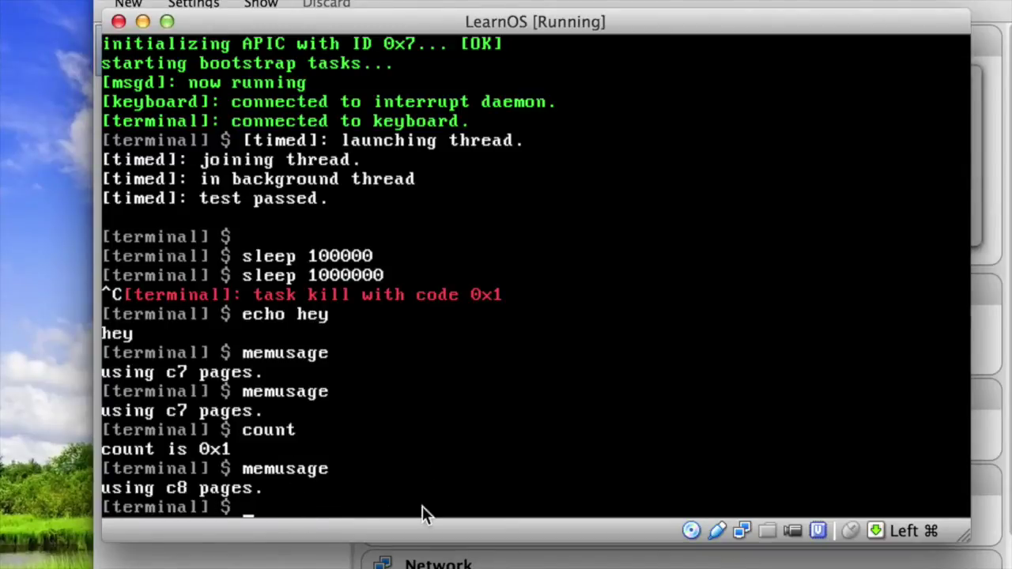
type("count")
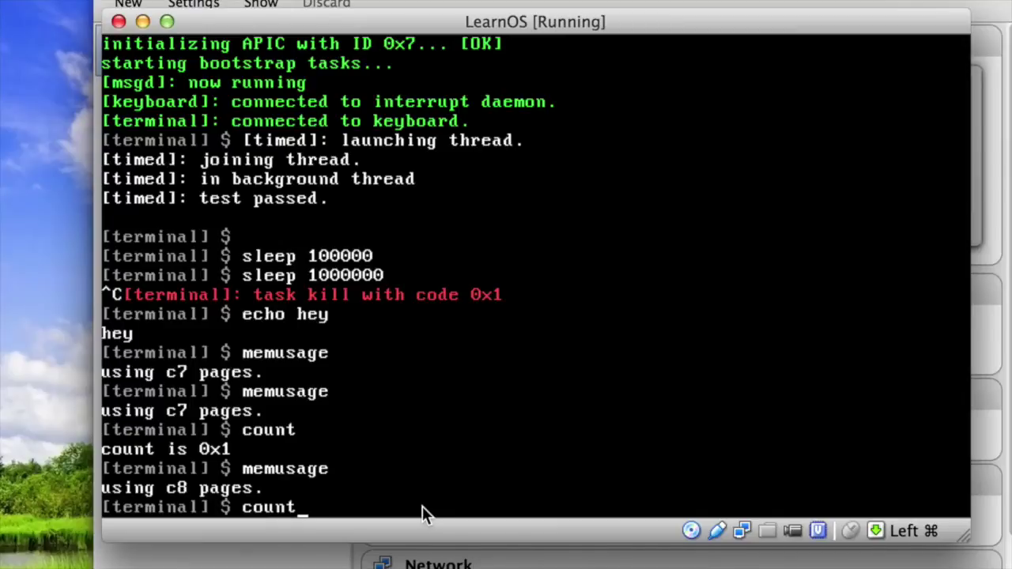
key("BackSpace")
key("BackSpace")
key("BackSpace")
key("BackSpace")
key("BackSpace")
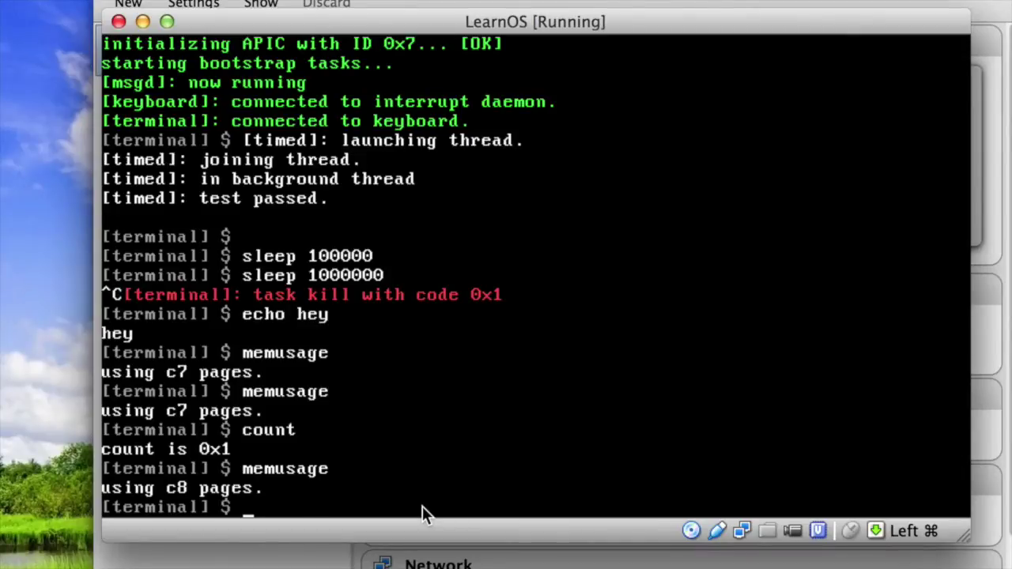
Run the allocer memory allocation program and check the memory usage with memusage.
type("allocer")
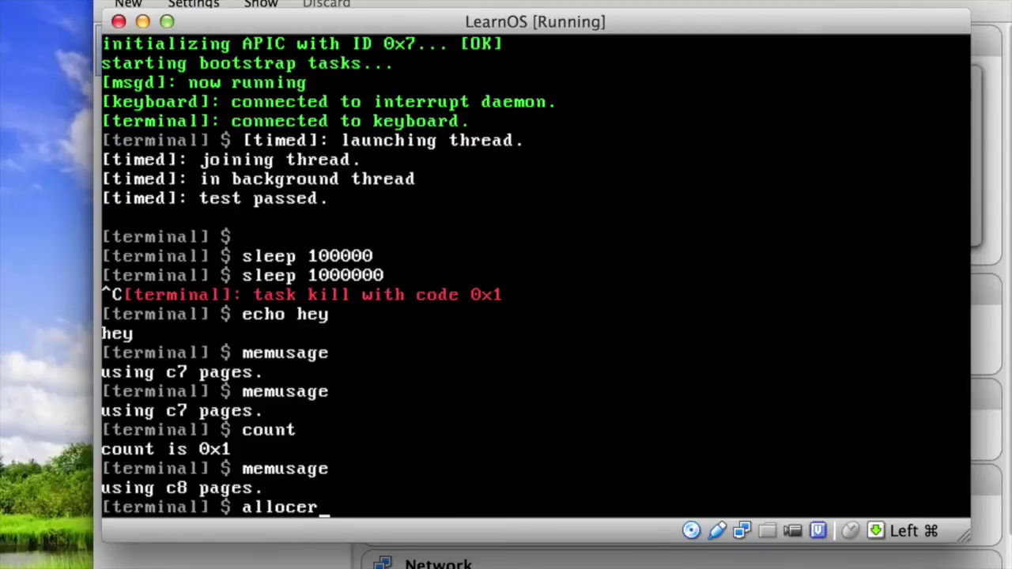
key("Return")
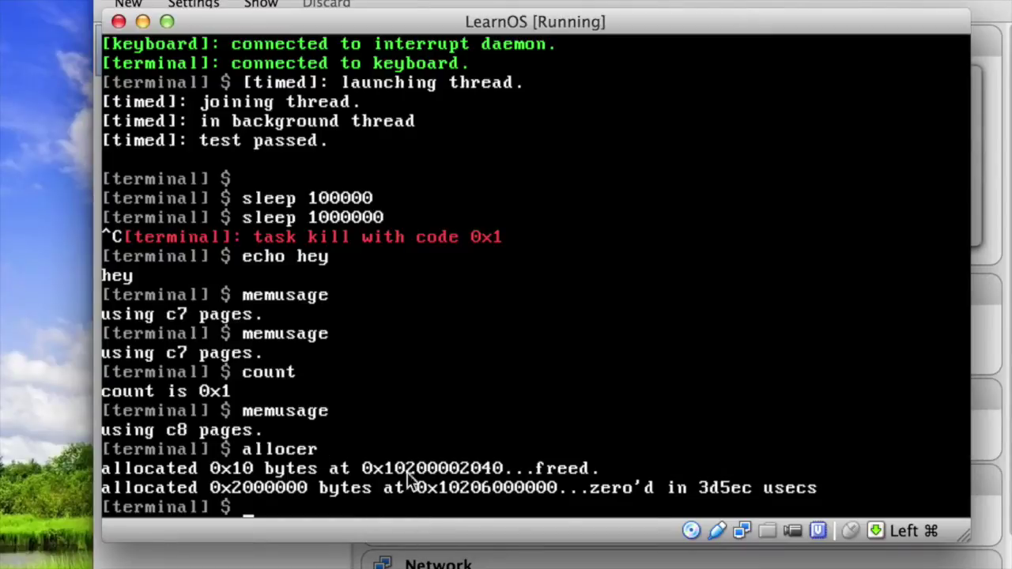
type("memusage")
key("Return")
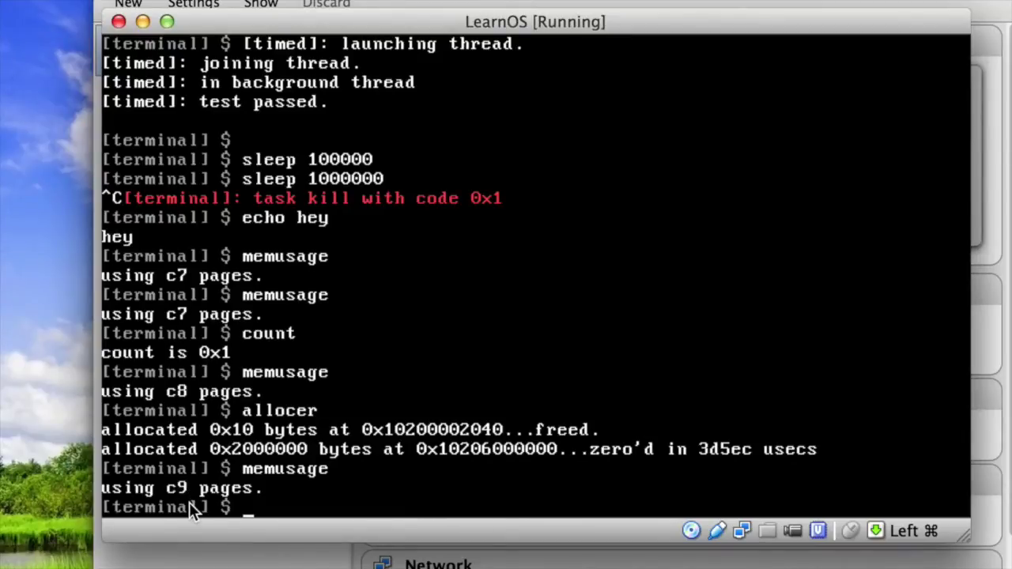
Run allocer a second time and repeat the memusage check to compare the page usage.
type("allocer")
key("Return")
type("emusag")
key("BackSpace")
key("BackSpace")
key("BackSpace")
key("BackSpace")
key("BackSpace")
key("BackSpace")
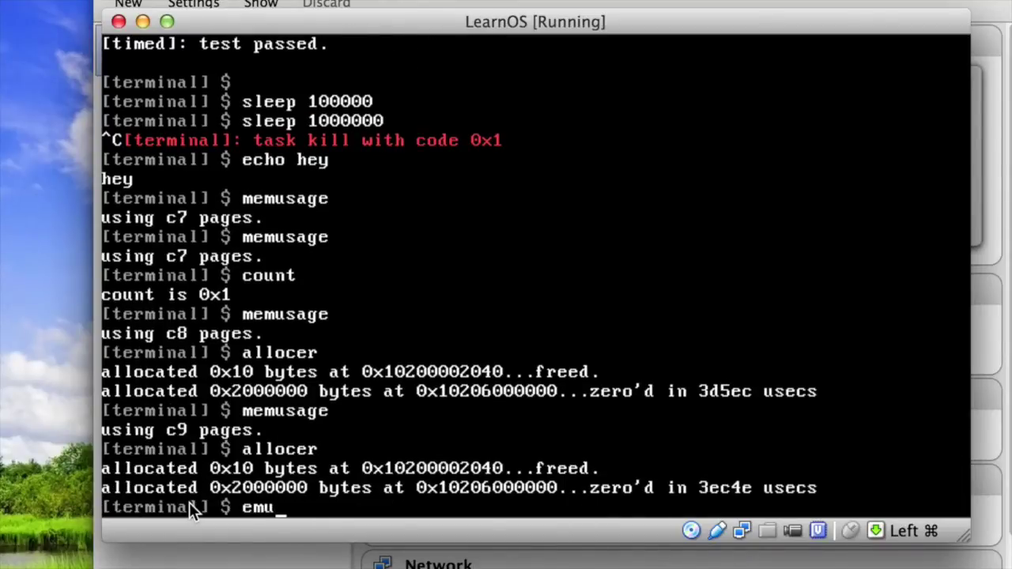
type("memusage")
key("Return")
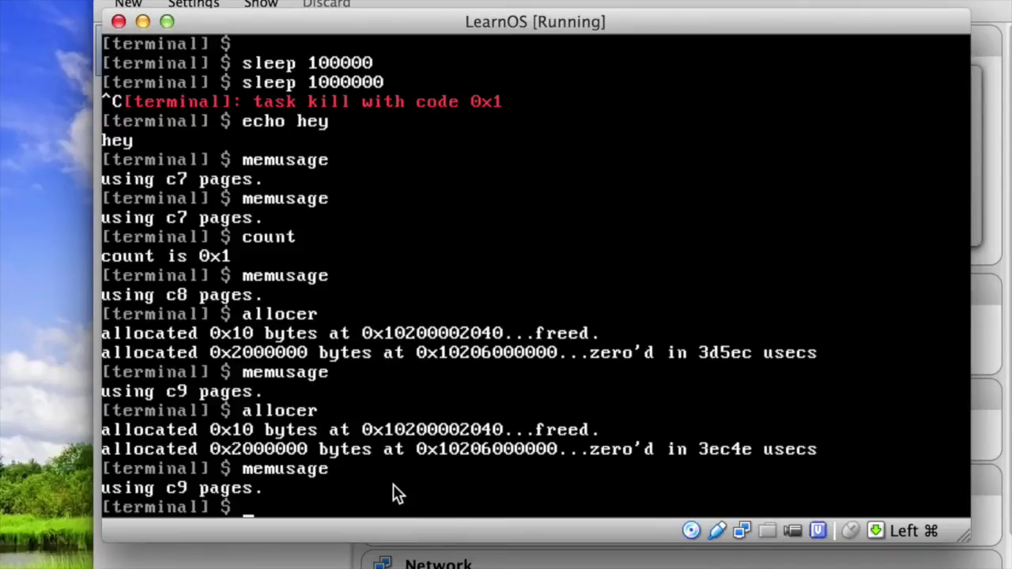
type("fault")
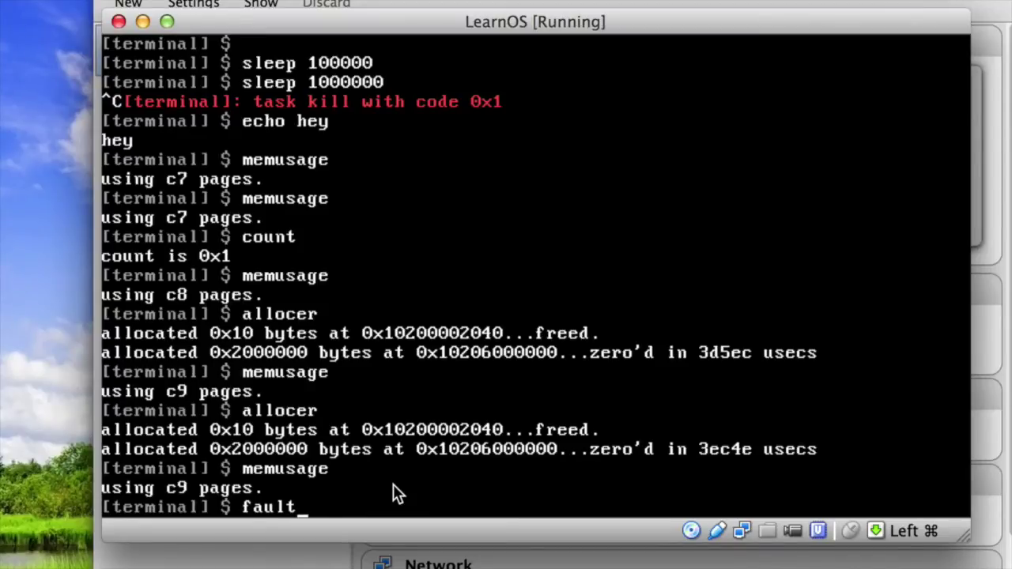
key("BackSpace")
key("BackSpace")
key("BackSpace")
key("BackSpace")
key("BackSpace")
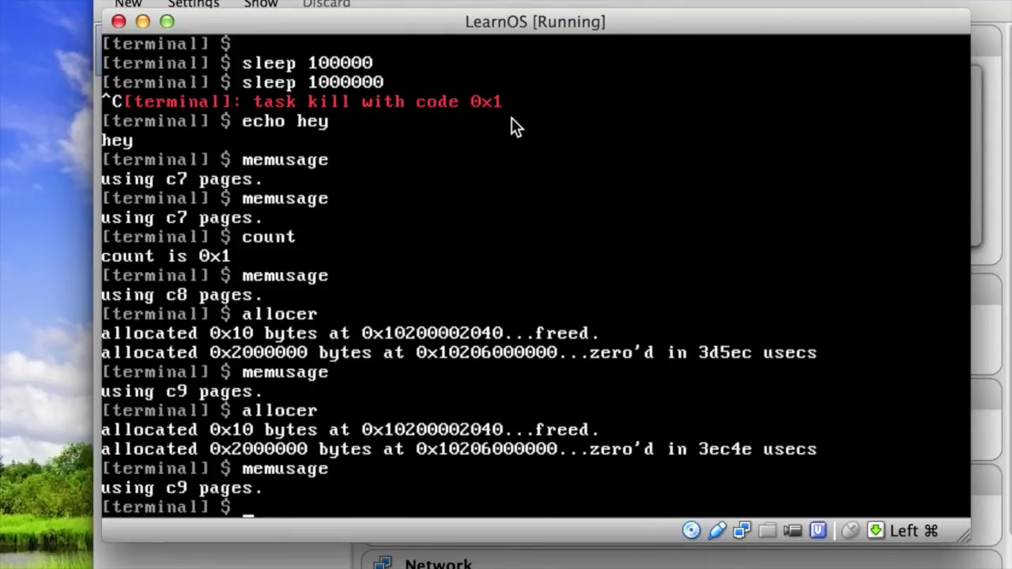
Run the fault command and the abort command to test how the terminal handles crashing tasks.
type("fault")
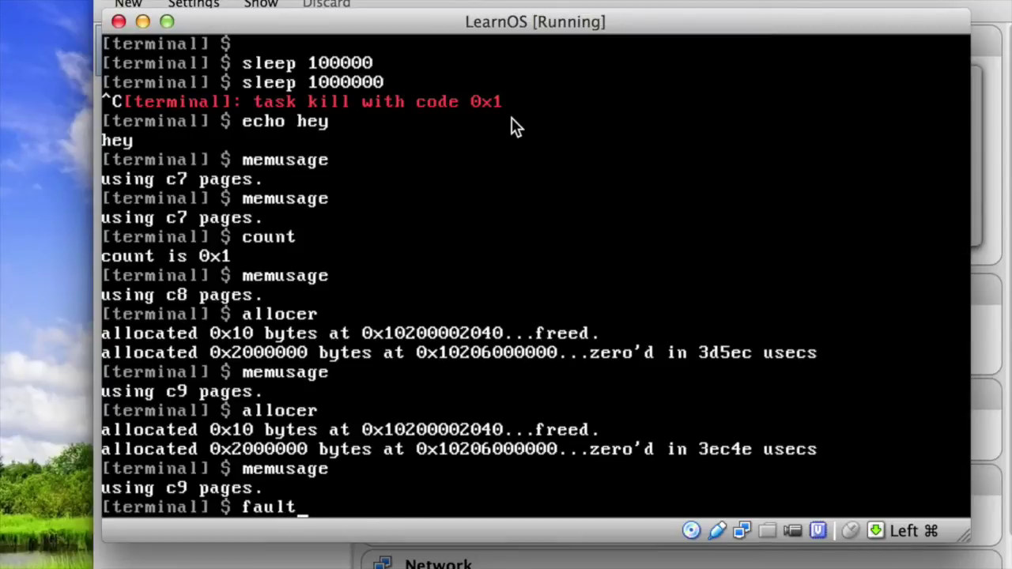
key("Return")
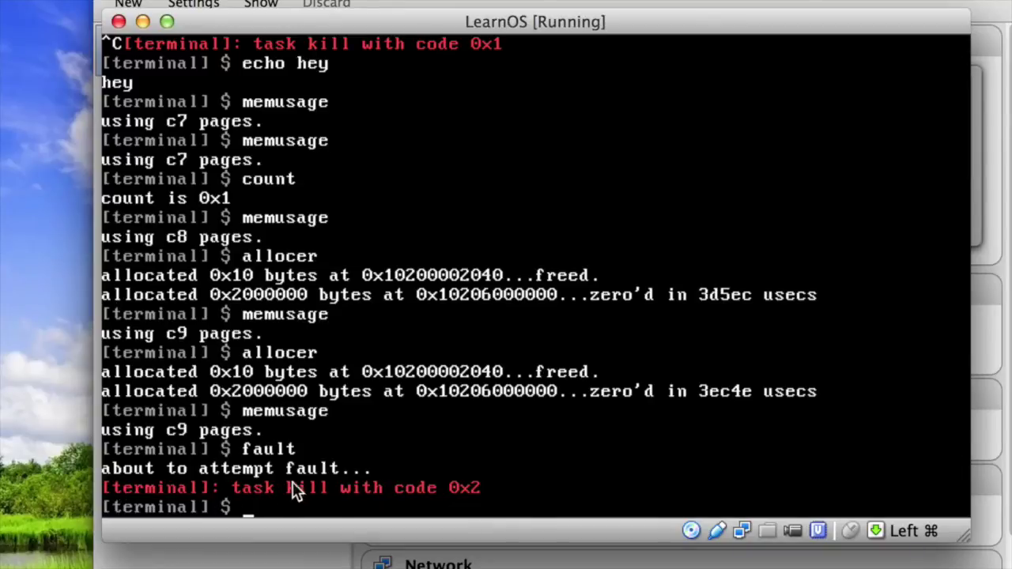
type("abort")
key("Return")
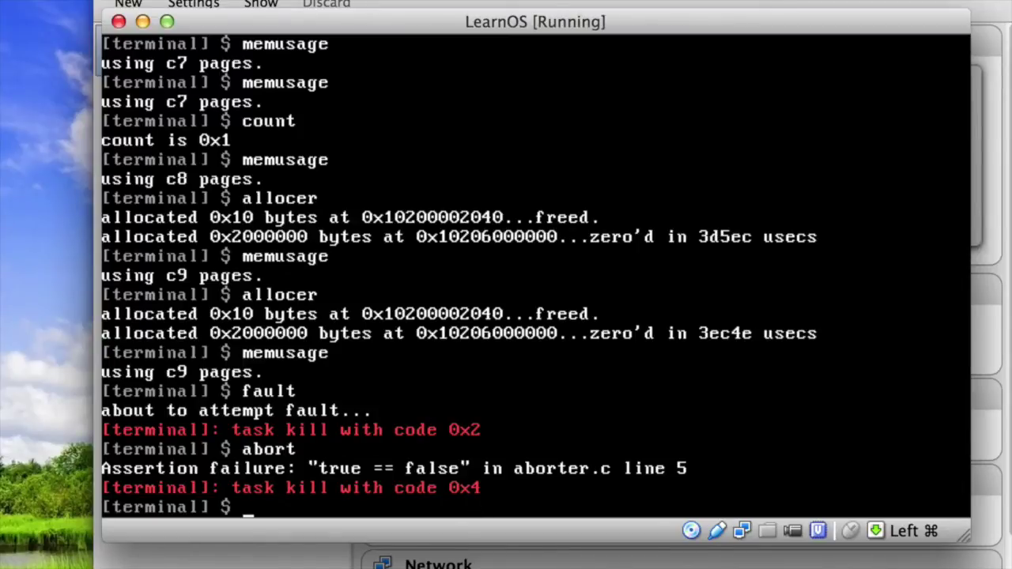
Try the help command in the LearnOS terminal.
type("help")
key("Return")
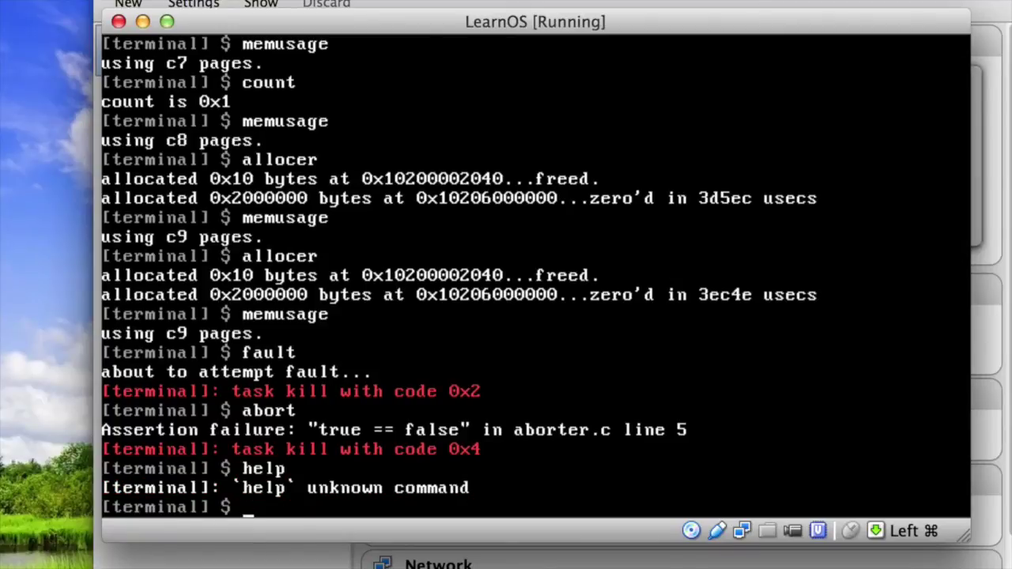